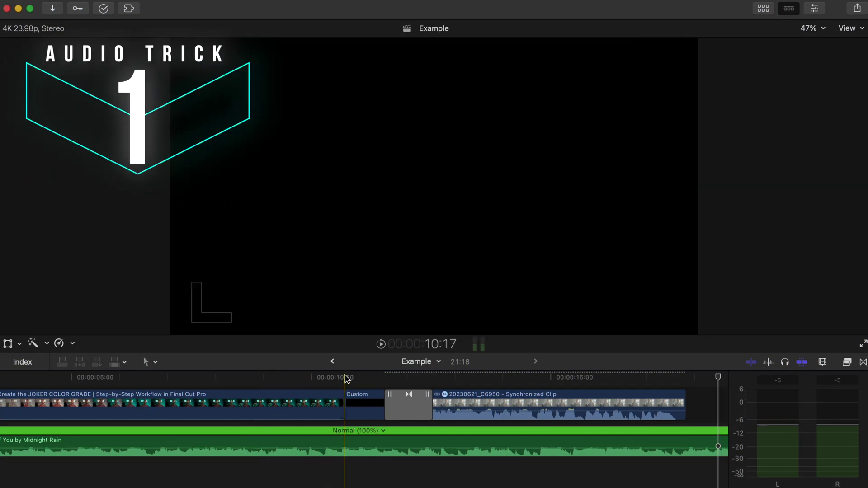
Step: Trim the music clip's end at the playhead and preview the cut ending
left_click(346, 438)
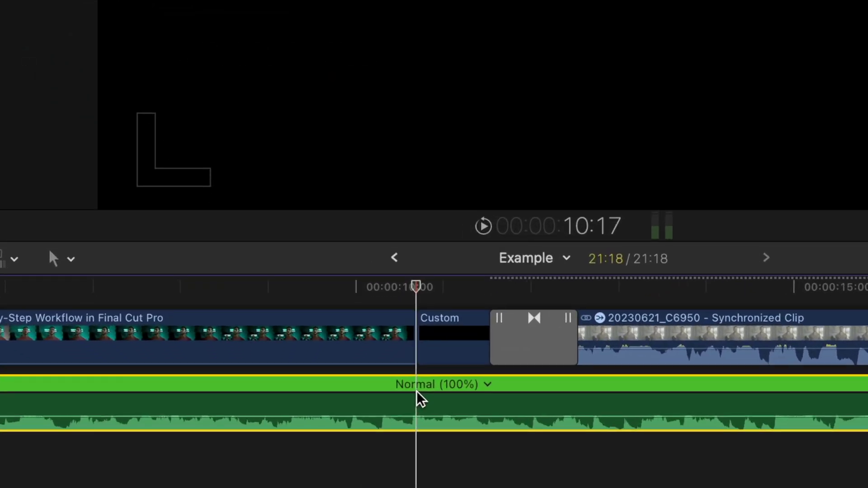
key("alt+bracketright")
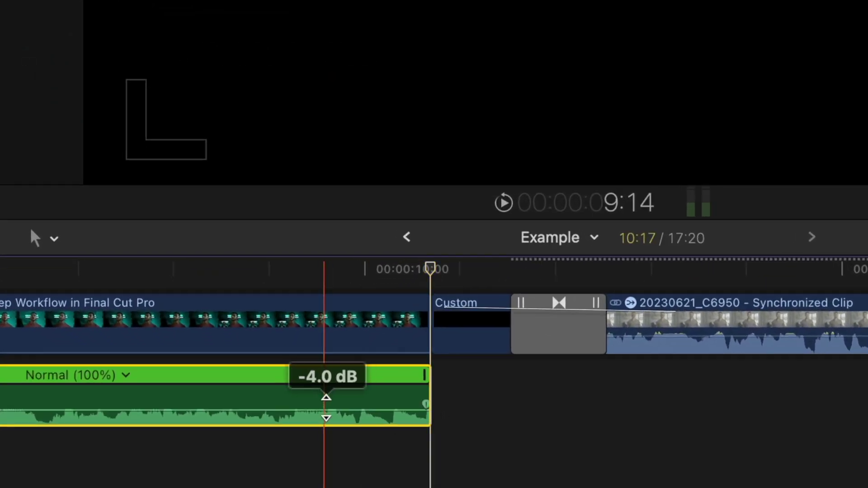
key("space")
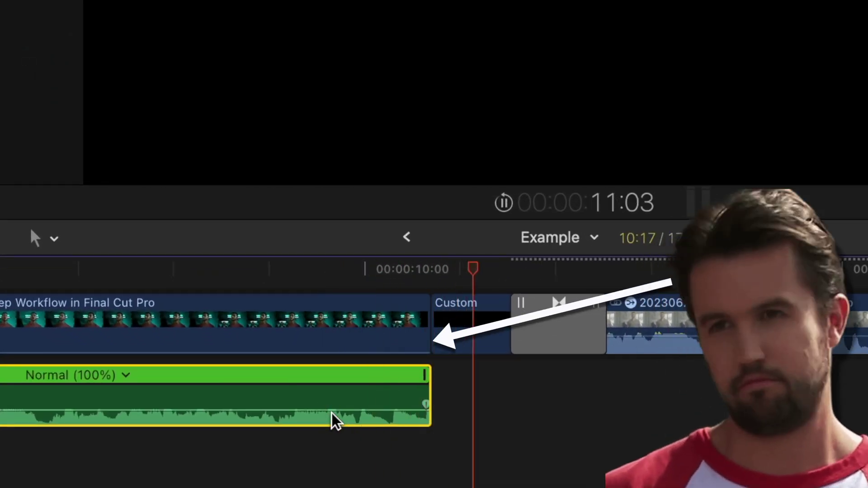
key("space")
Step: Extend the music clip to about 12:07 with a long linear fade-out starting near 10:09
left_click_drag(429, 404, 581, 405)
right_click(581, 405)
left_click(616, 329)
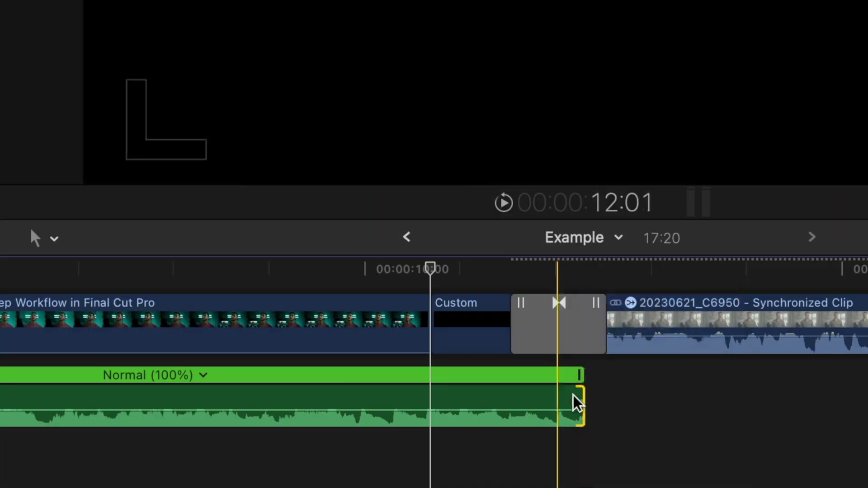
left_click_drag(582, 407, 393, 405)
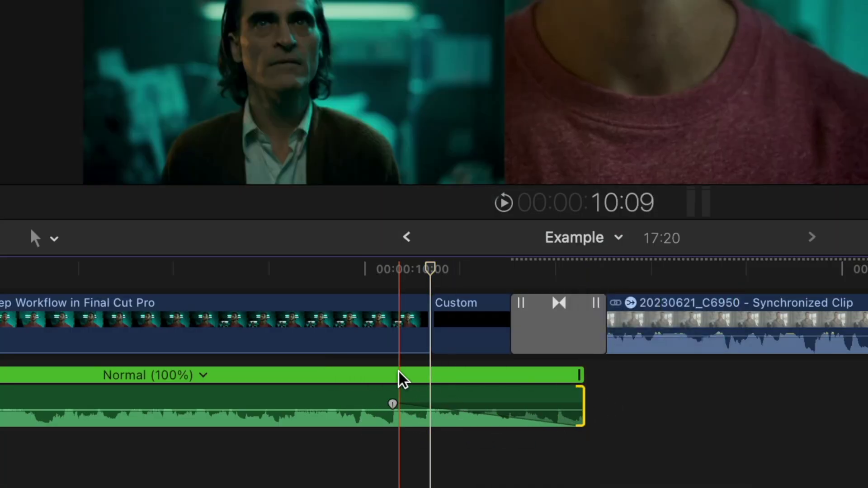
key("space")
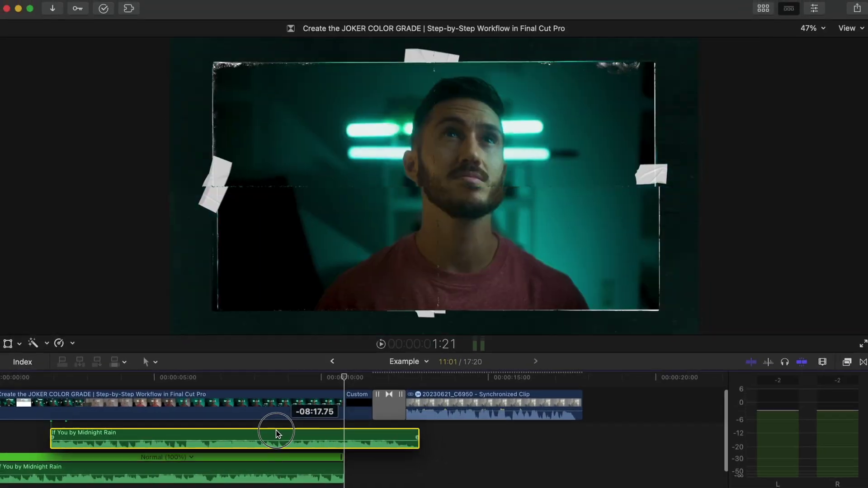
Step: Place a copy of the music clip above the original, slide it into position and trim its start
left_click_drag(282, 434, 251, 426)
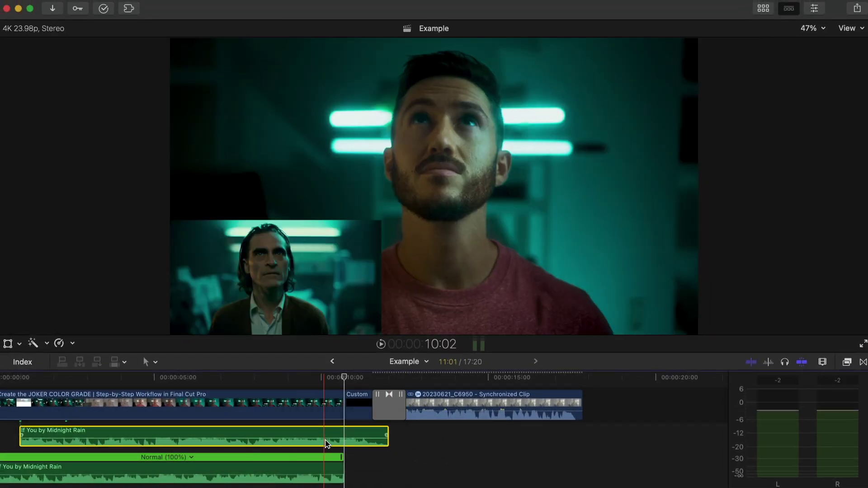
key("super+equal")
key("super+equal")
key("super+equal")
key("super+equal")
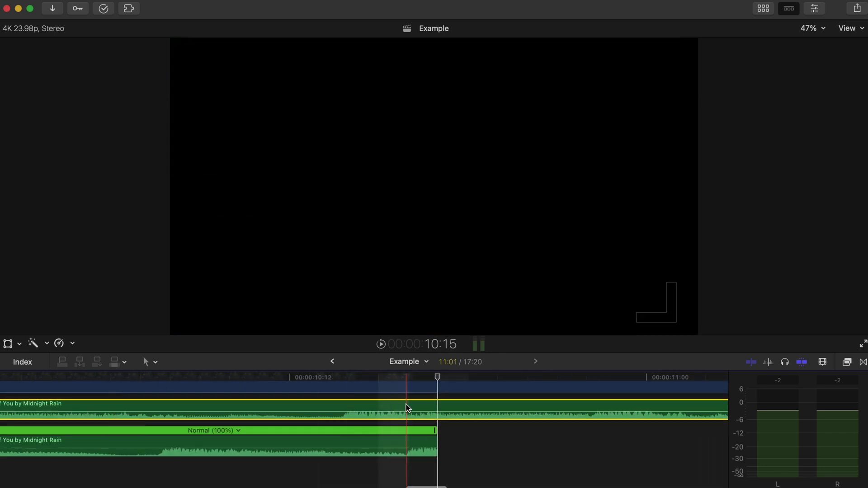
left_click_drag(408, 408, 457, 405)
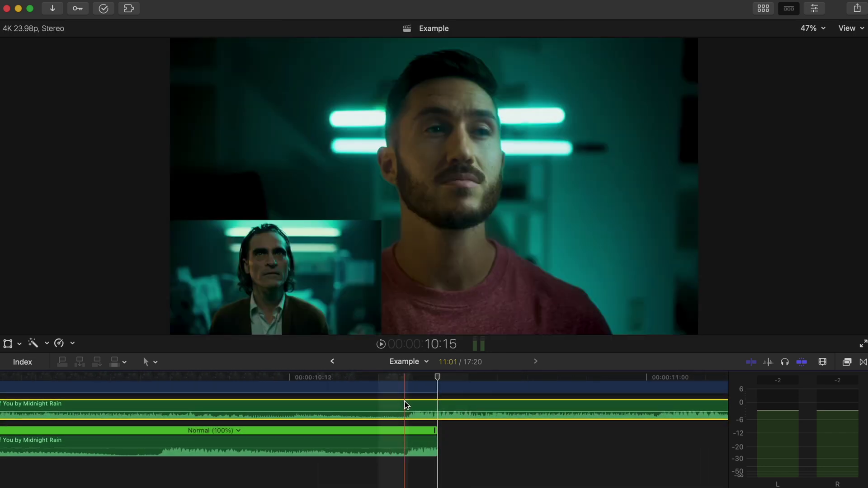
key("alt+bracketleft")
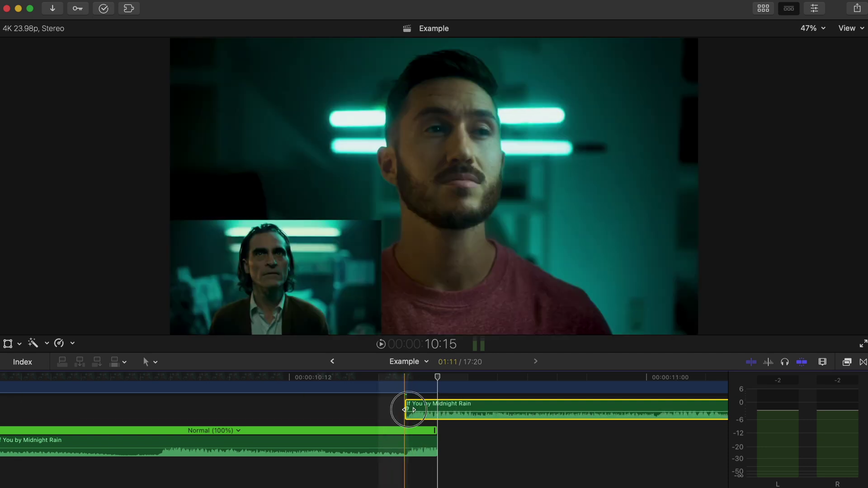
Step: Trim the lower music clip's end to meet the upper copy and play back the join
left_click_drag(433, 408, 433, 408)
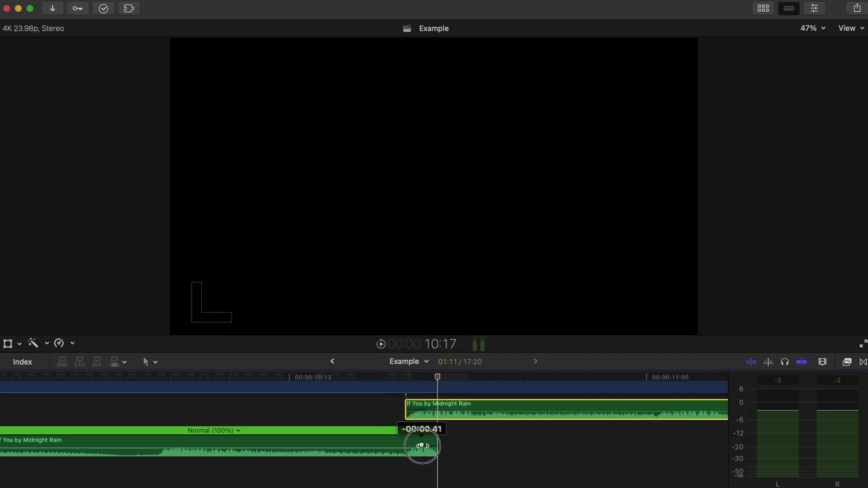
left_click_drag(422, 446, 410, 446)
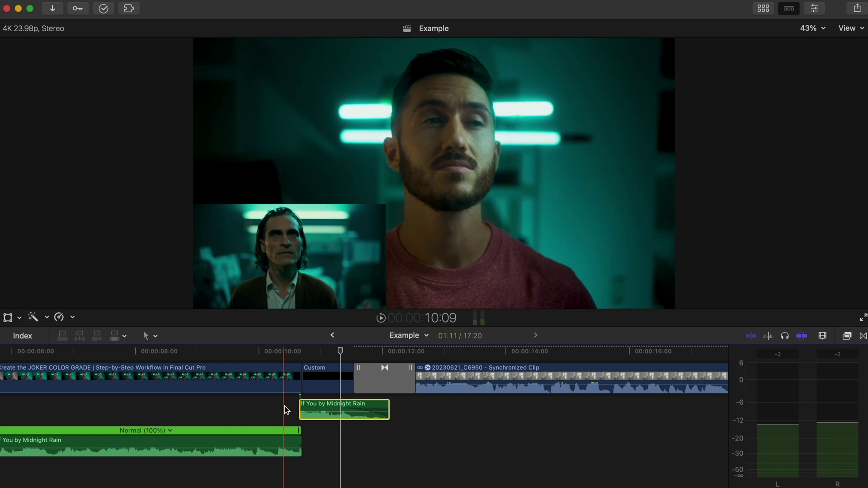
key("space")
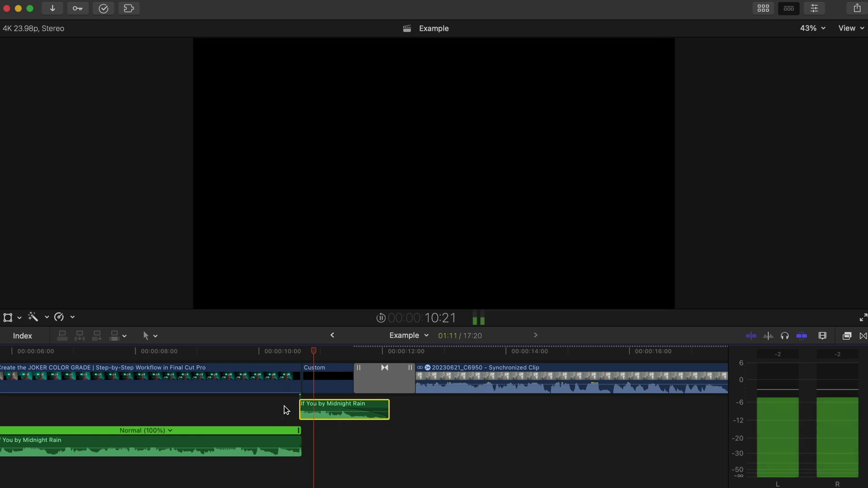
key("space")
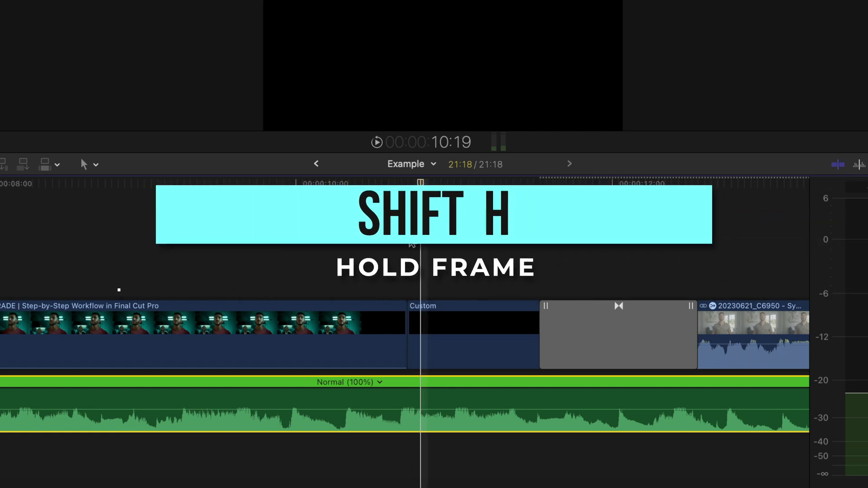
Step: Add a lengthened Hold (0%) section to the music from about 10:19 and trim the clip end at the skimmer
key("shift+h")
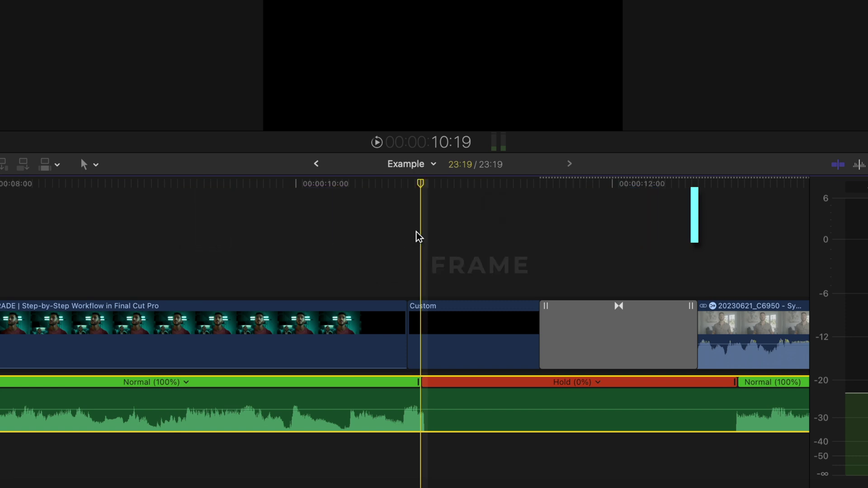
left_click_drag(735, 384, 791, 381)
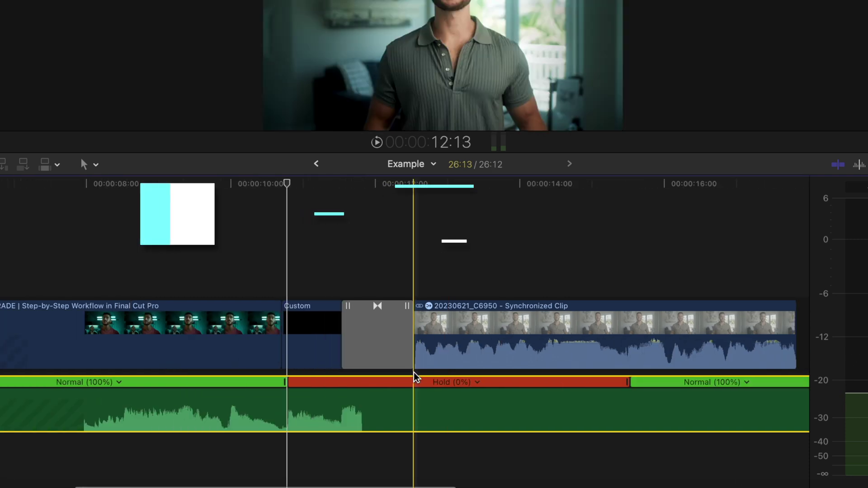
key("alt+bracketright")
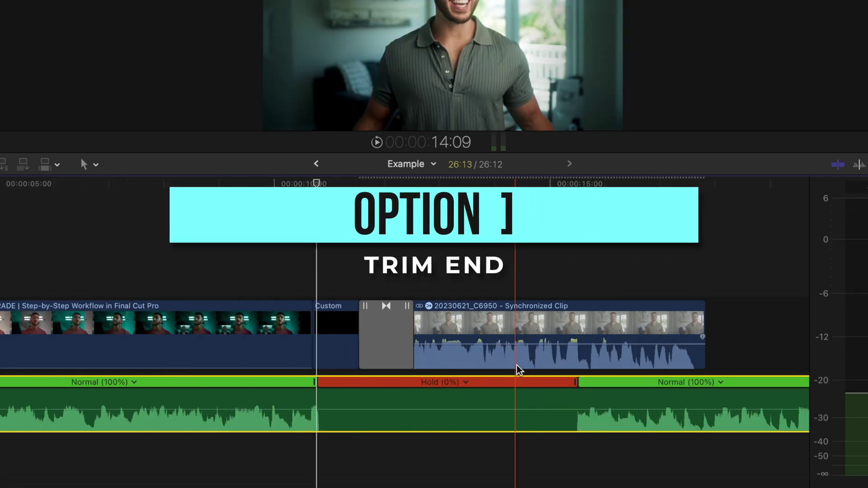
key("alt+bracketright")
key("super+equal")
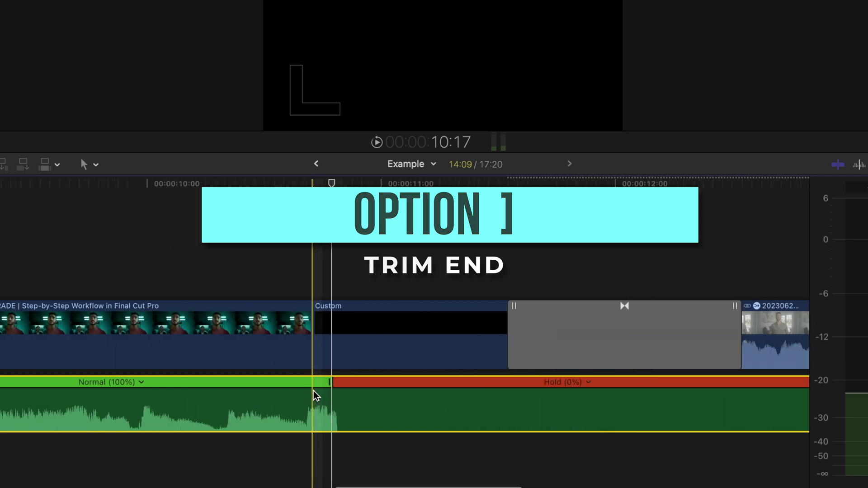
key("super+equal")
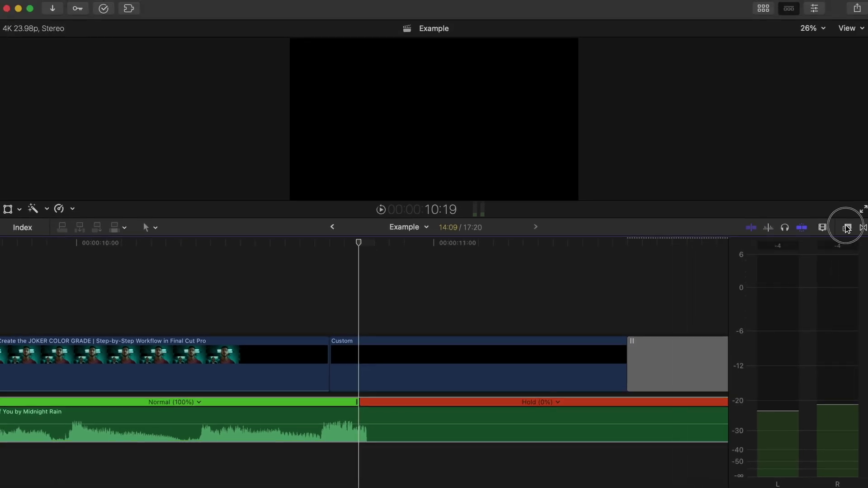
Step: Apply the Cathedral 2 reverb to the music clip via an effects search for 'cath' and show its audio animation
left_click(847, 229)
left_click(583, 479)
type("cath")
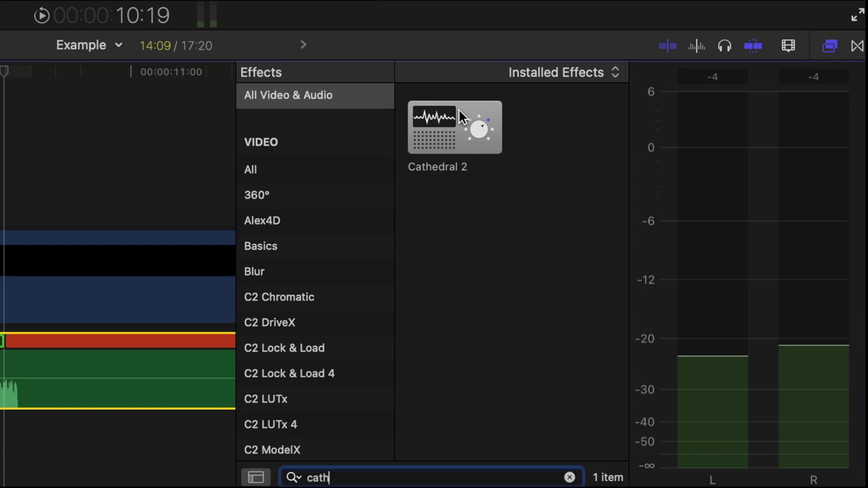
left_click(456, 116)
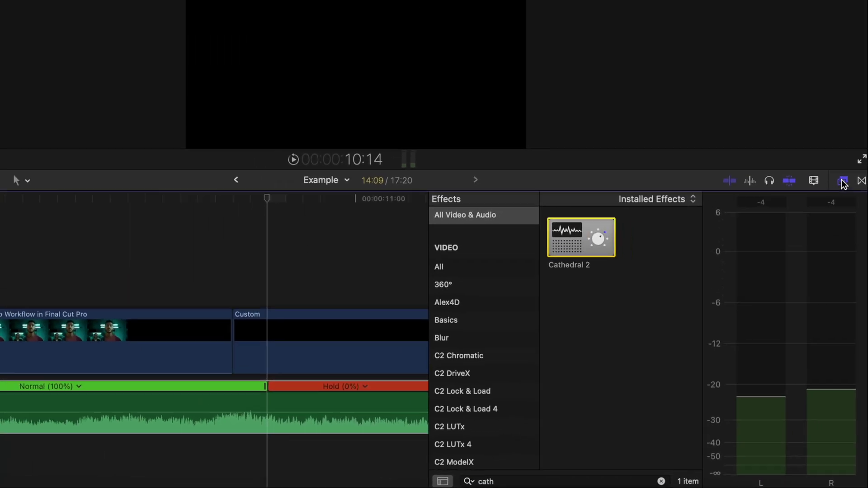
key("super+5")
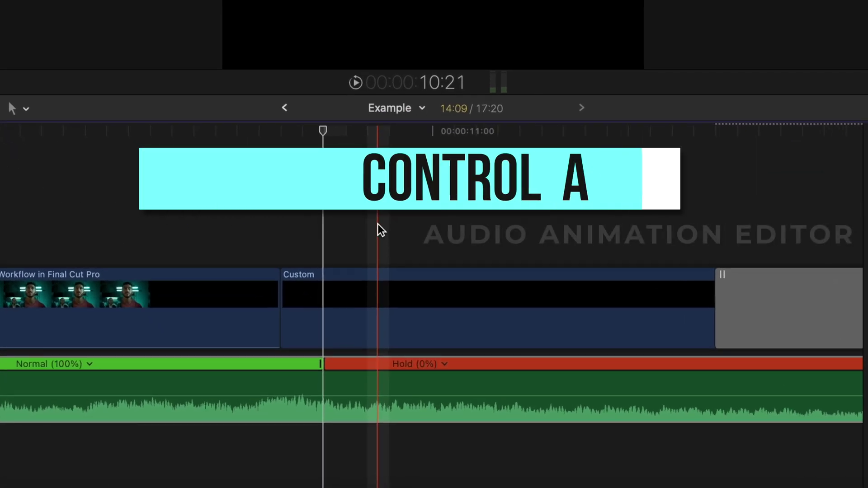
key("ctrl+a")
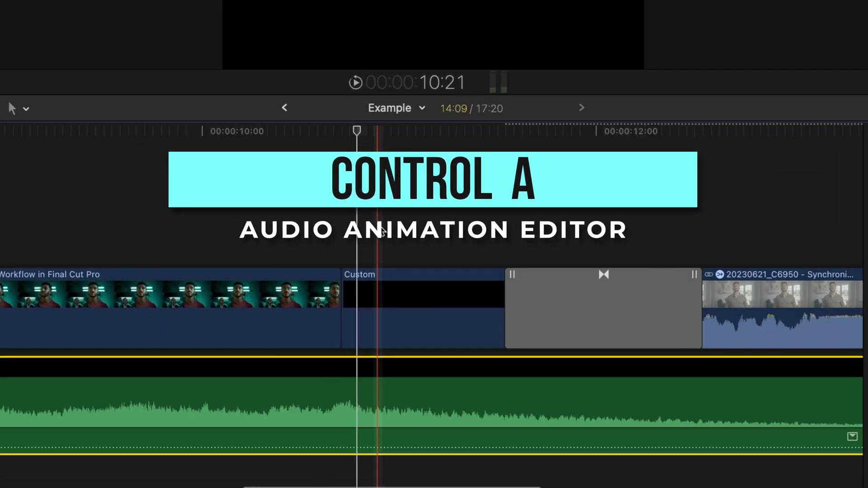
Step: Expand the Cathedral 2 Amount lane and add two Amount keyframes near the cut
left_click(852, 436)
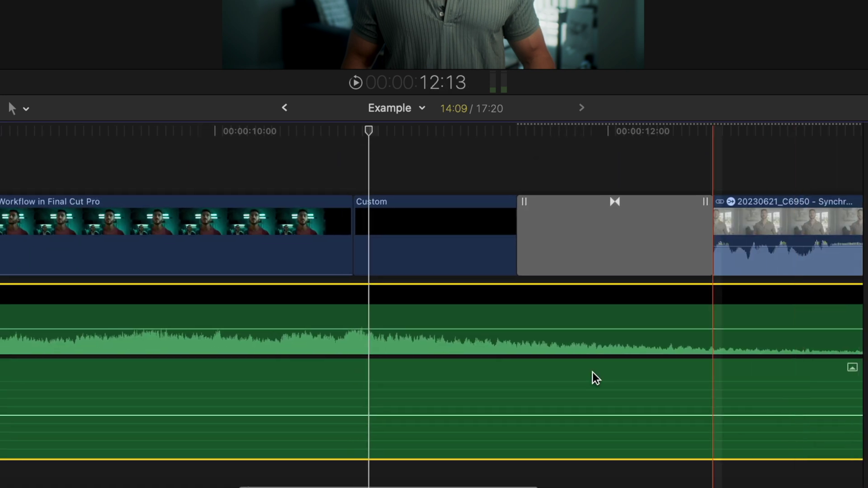
key("super+equal")
scroll(417, 336, "down", 3)
scroll(417, 336, "left", 1)
scroll(418, 335, "left", 1)
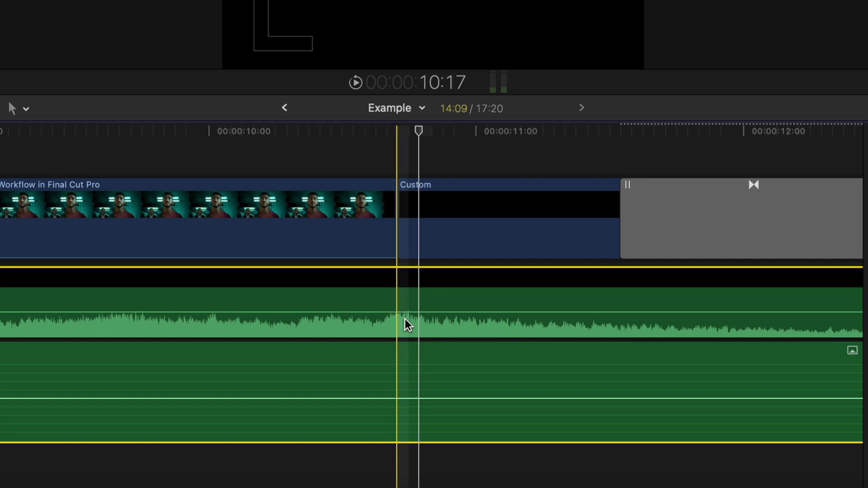
key("alt+k")
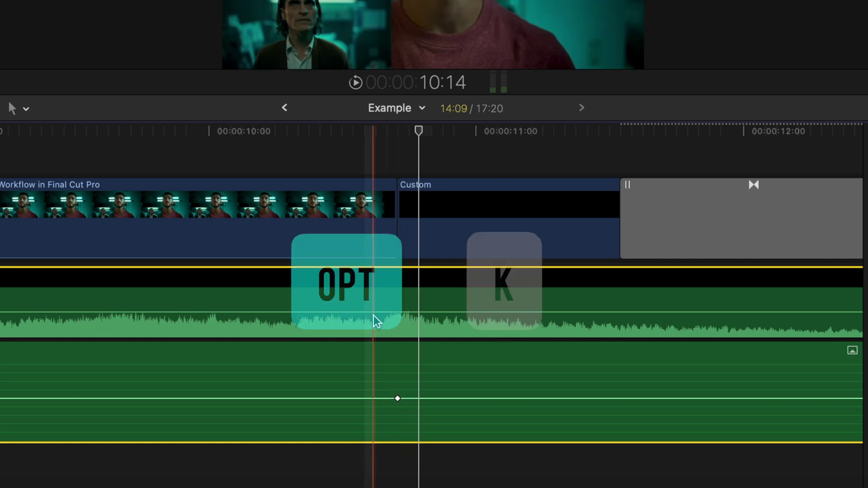
key("alt+k")
key("alt+k")
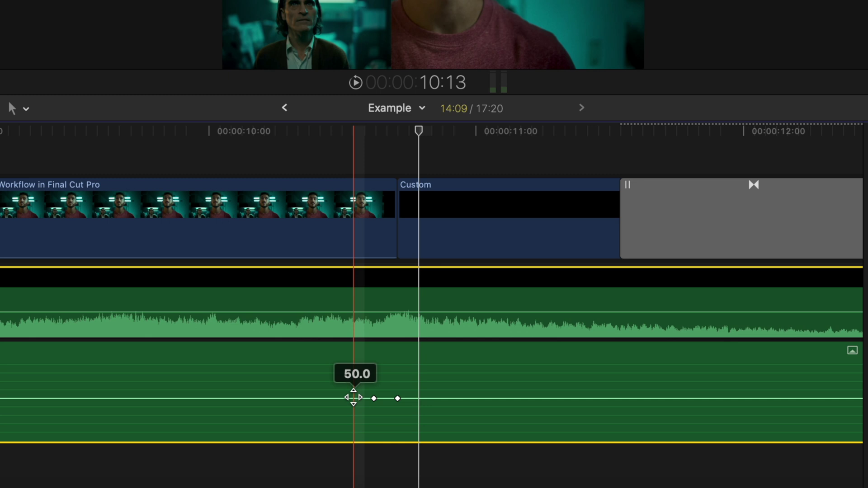
Step: Adjust the reverb keyframes and pull the Amount down to 29.0, checking by playback
left_click_drag(353, 397, 352, 404)
left_click_drag(344, 463, 344, 482)
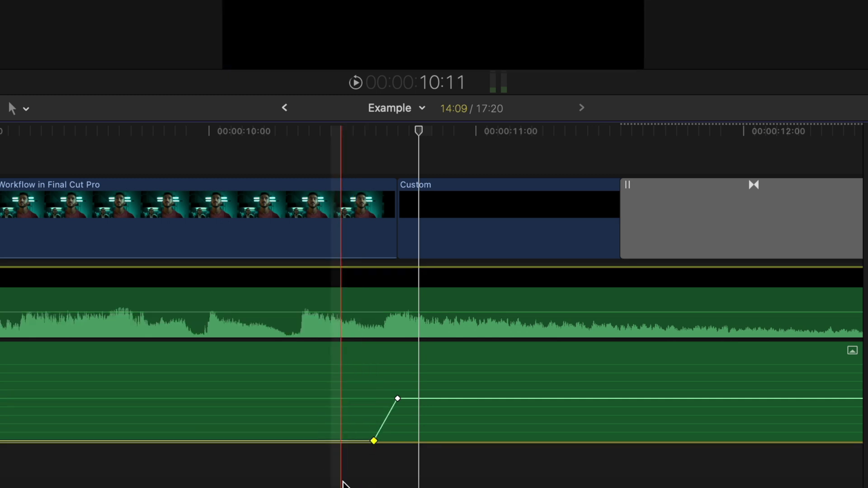
left_click_drag(377, 440, 372, 441)
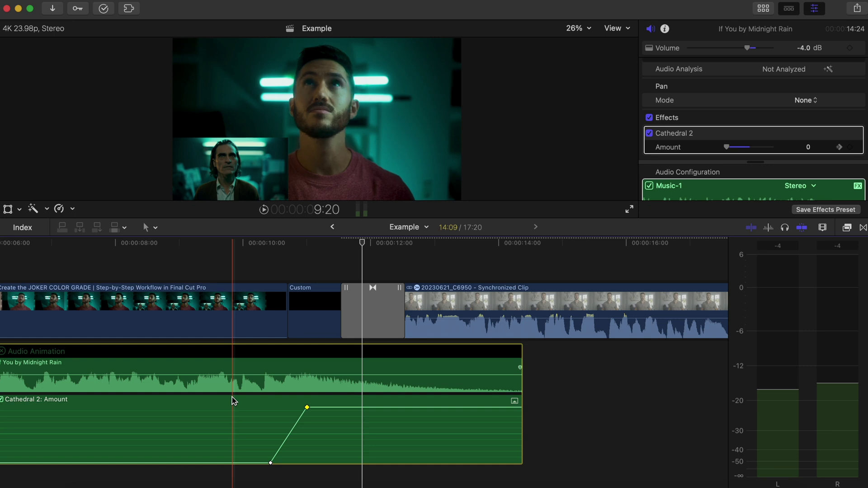
key("space")
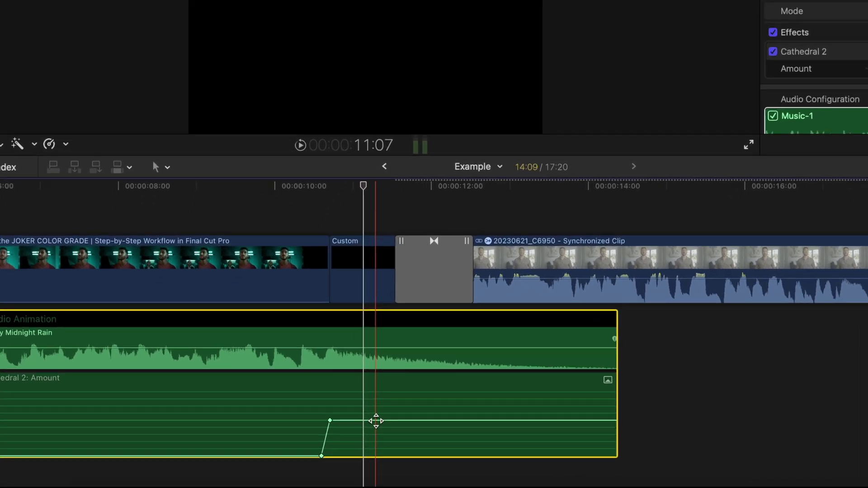
left_click_drag(376, 421, 377, 435)
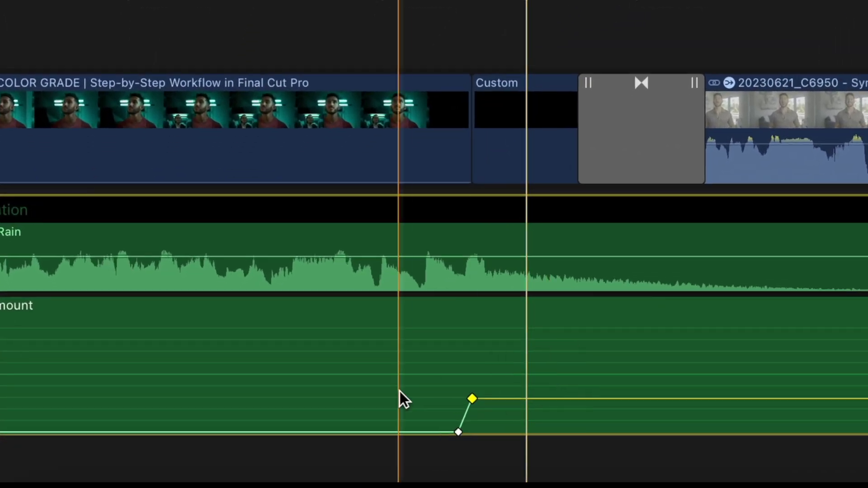
key("space")
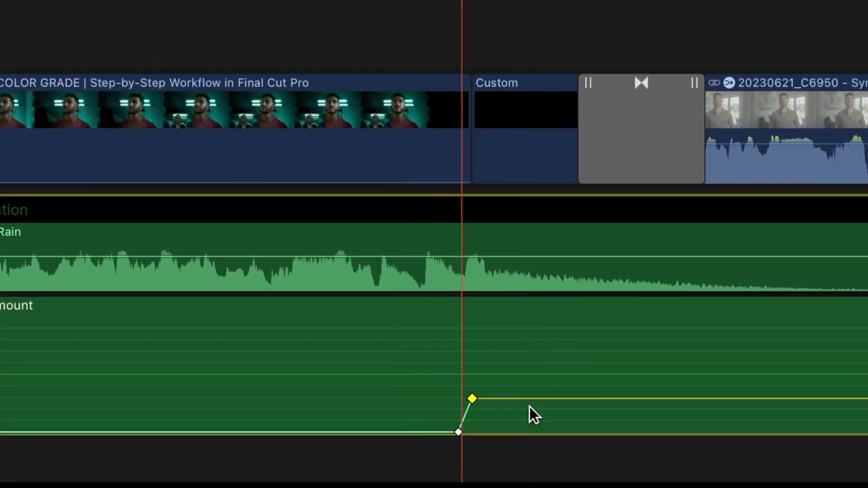
Step: Raise the Amount after the second keyframe and spread the keyframes to lengthen the reverb ramp
left_click_drag(532, 400, 544, 321)
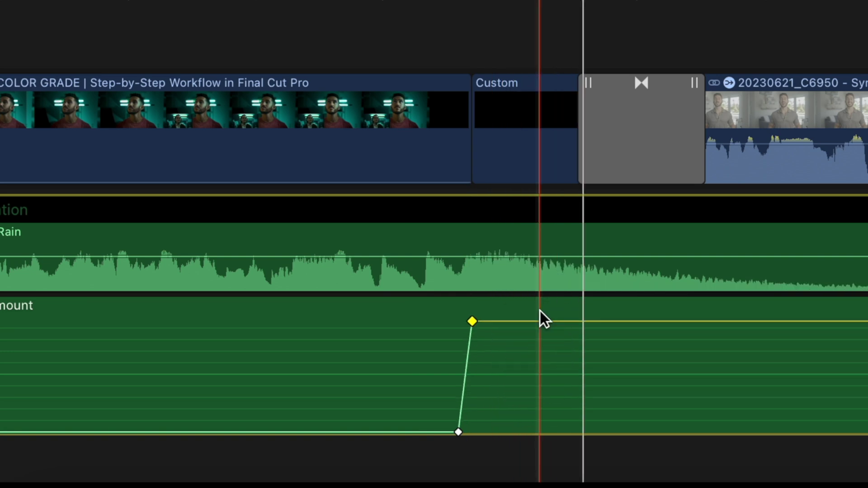
left_click_drag(458, 432, 439, 432)
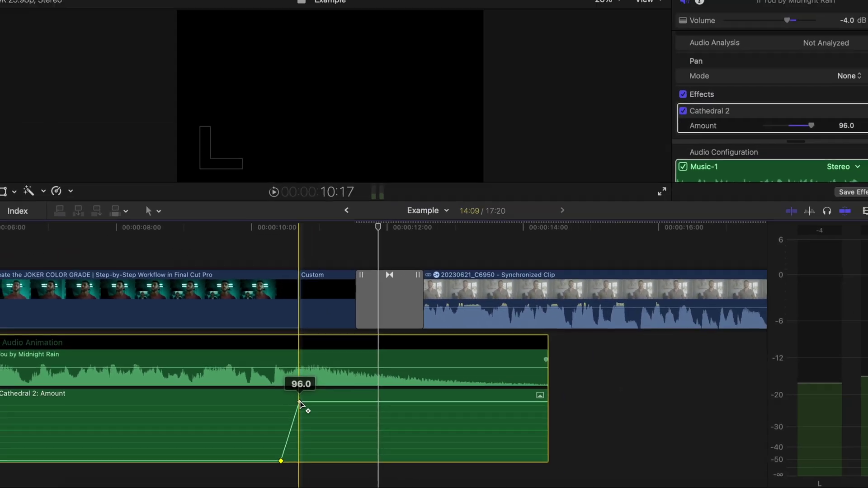
left_click_drag(471, 321, 510, 319)
left_click_drag(306, 406, 307, 407)
key("space")
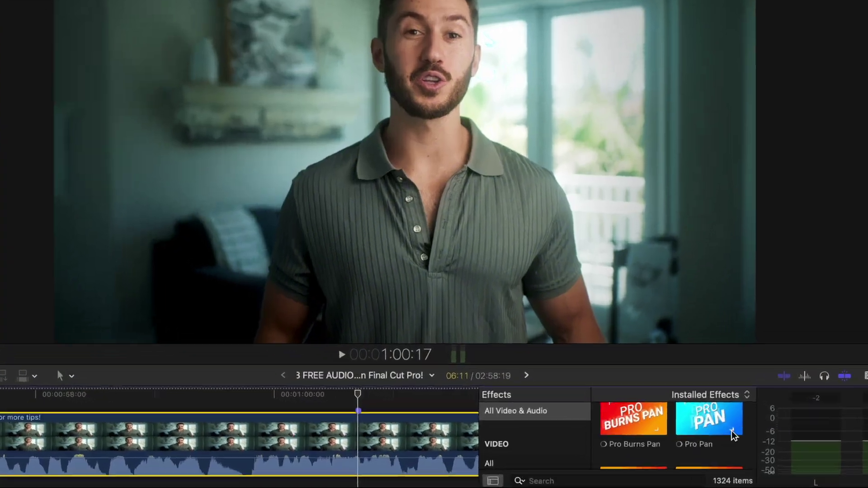
Step: Apply Channel EQ to the talking-head clip using an effects search for 'chann'
left_click(610, 470)
type("chann")
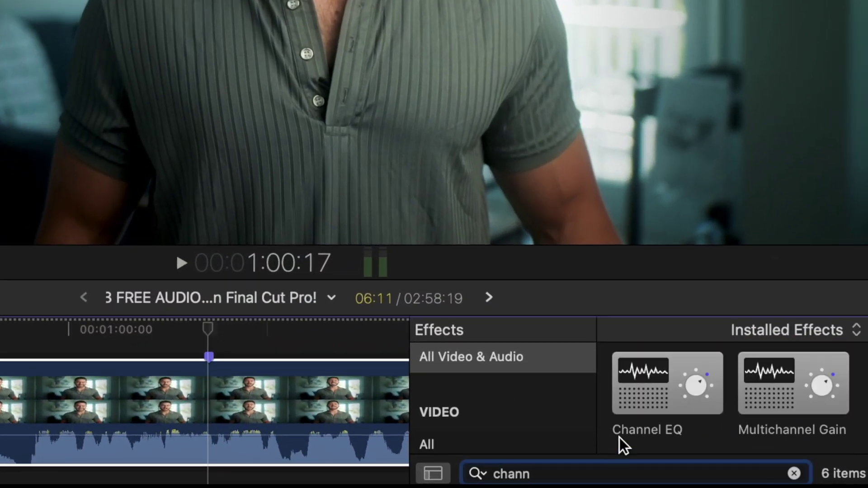
left_click(649, 395)
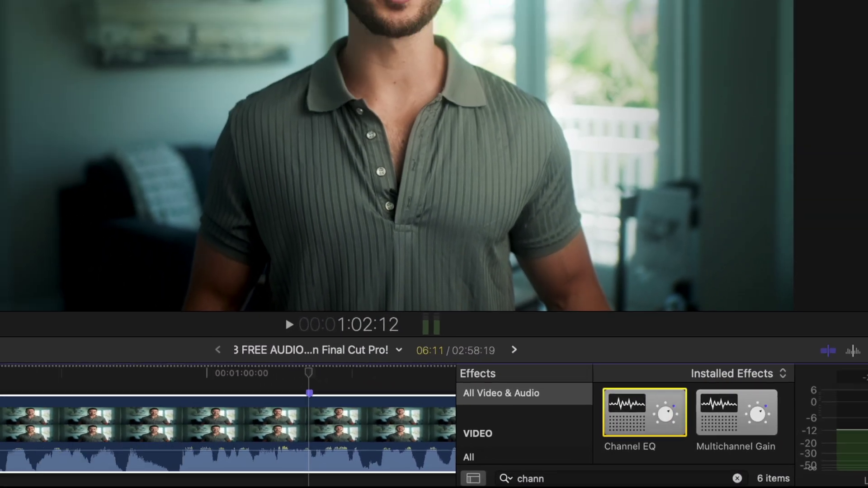
key("super+5")
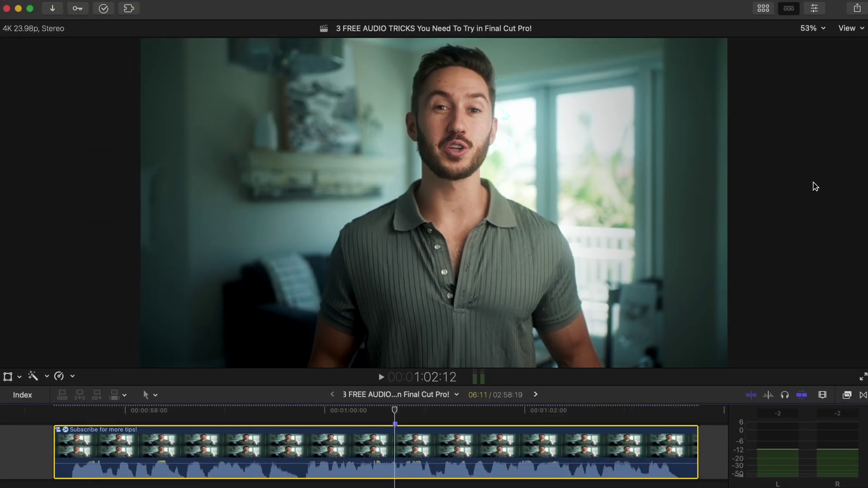
Step: Open the Channel EQ editor from the Inspector, enable the Analyzer, and narrow the 2500 Hz band
left_click(816, 10)
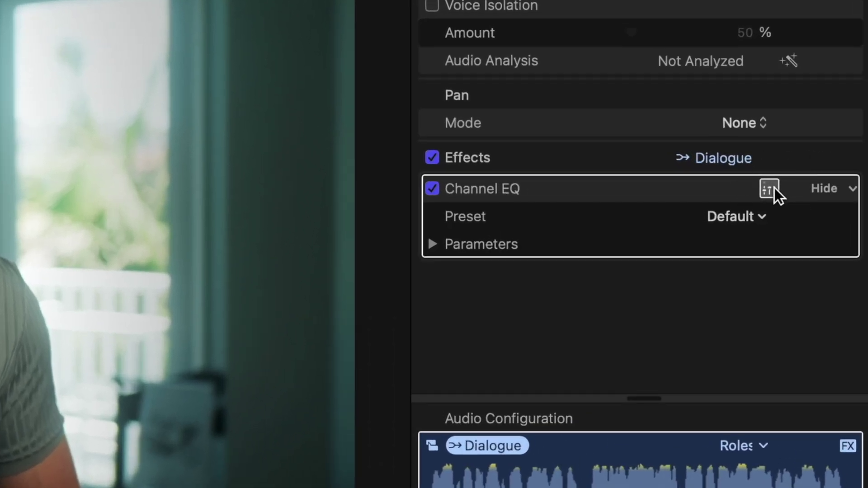
left_click(772, 190)
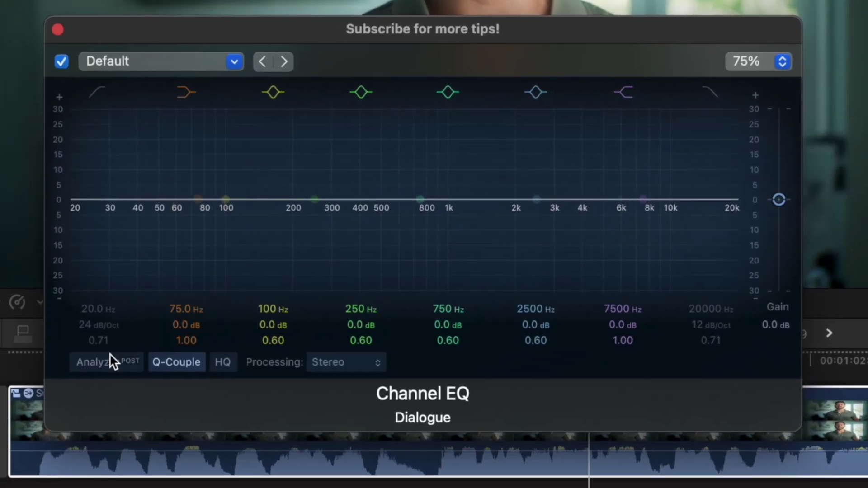
left_click(103, 364)
left_click_drag(364, 30, 704, 69)
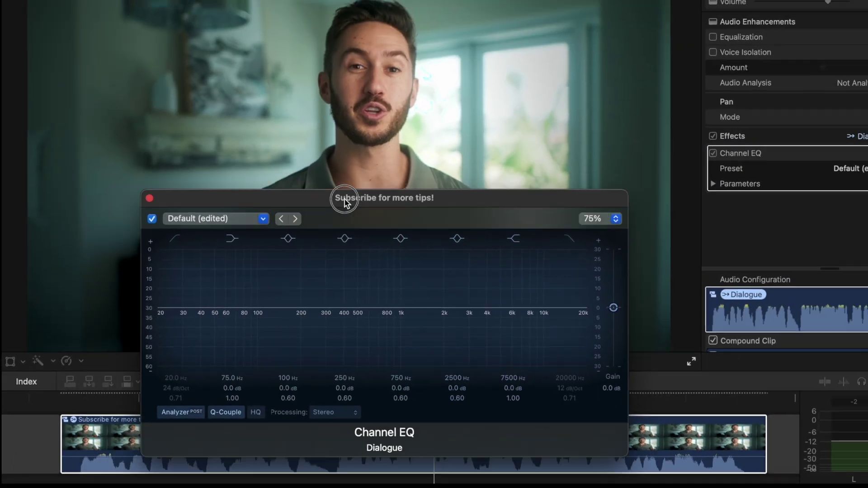
left_click_drag(461, 239, 457, 247)
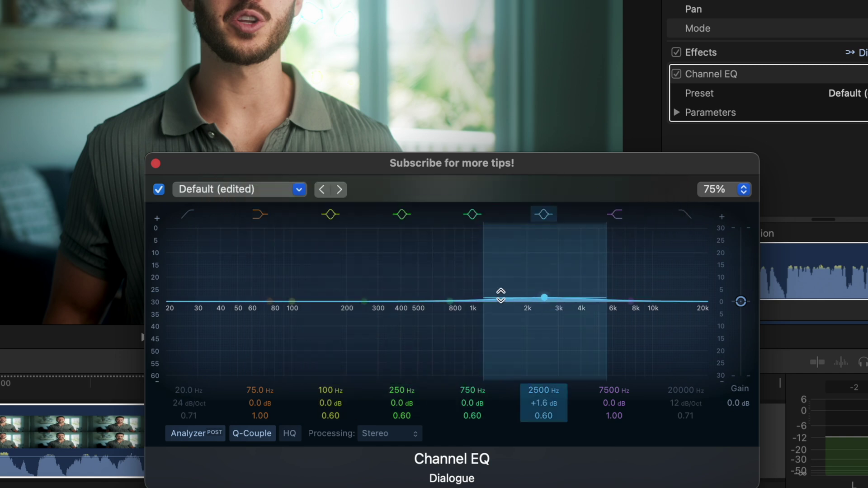
left_click_drag(484, 297, 516, 289)
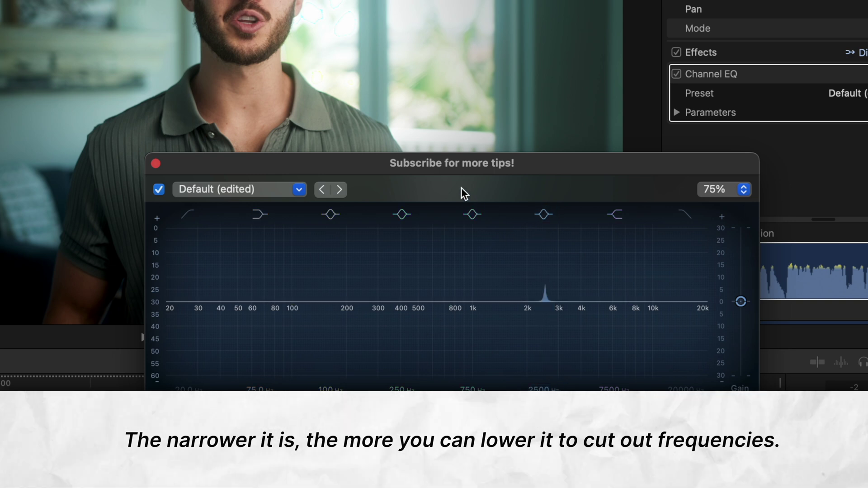
Step: Move the EQ window further right and turn on loop playback
left_click_drag(464, 163, 570, 162)
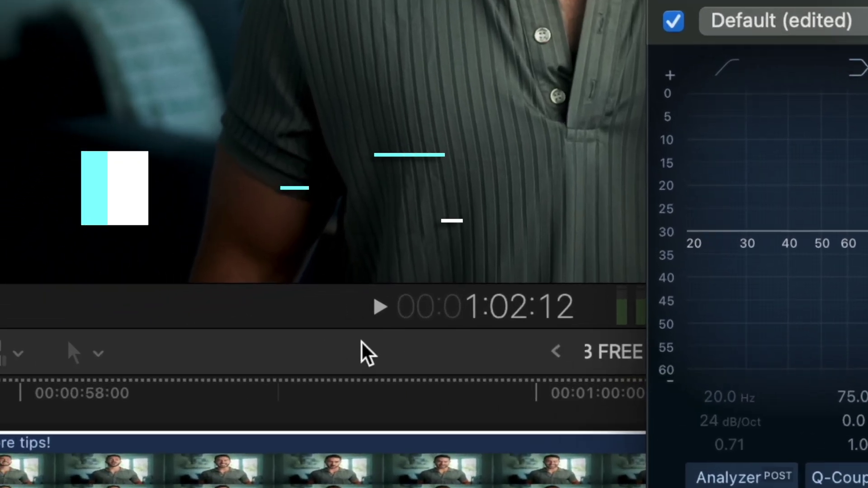
key("super+l")
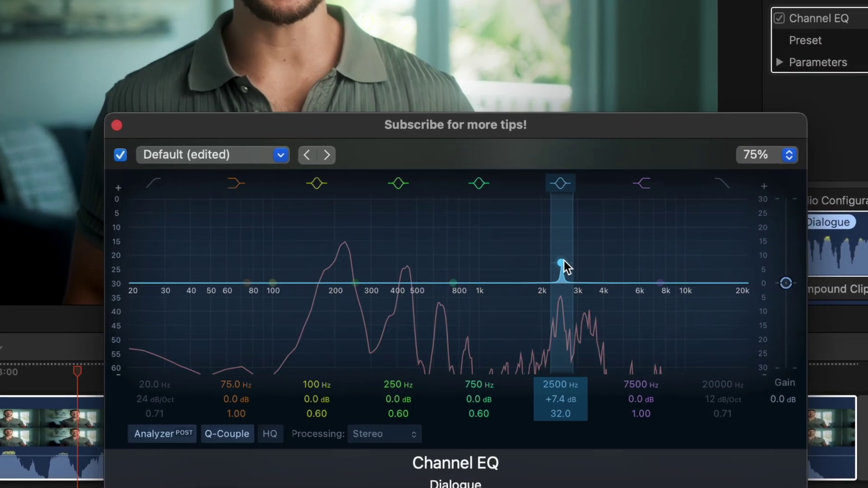
Step: Boost and sweep the narrow band, turn it into a cut at 3640 Hz, and lower the 750 Hz band
left_click_drag(523, 324, 523, 308)
left_click_drag(564, 238, 597, 220)
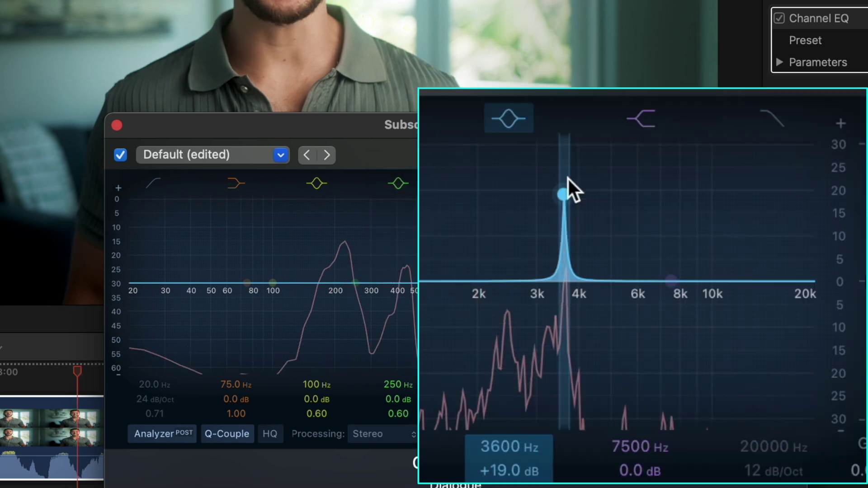
left_click_drag(568, 227, 568, 340)
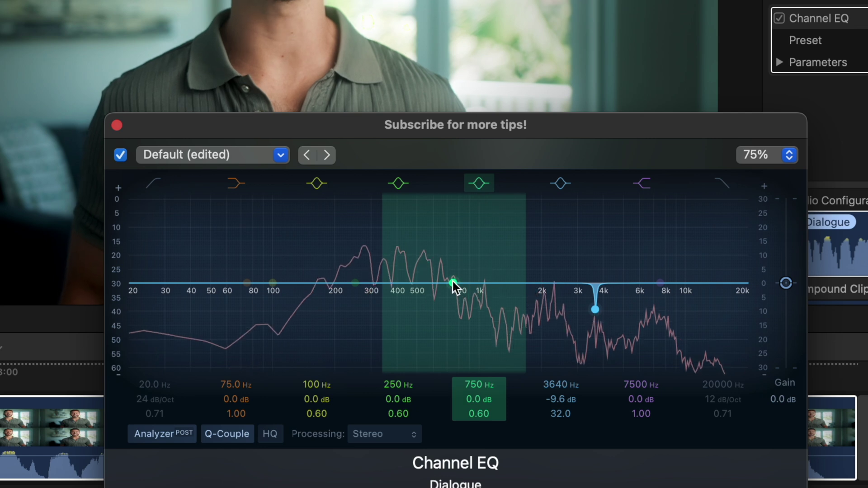
left_click_drag(452, 283, 460, 256)
Step: Narrow the 770 Hz band to Q 24.0, toggle the 100 Hz band, and boost it at 138 Hz
left_click_drag(525, 270, 422, 320)
left_click(324, 186)
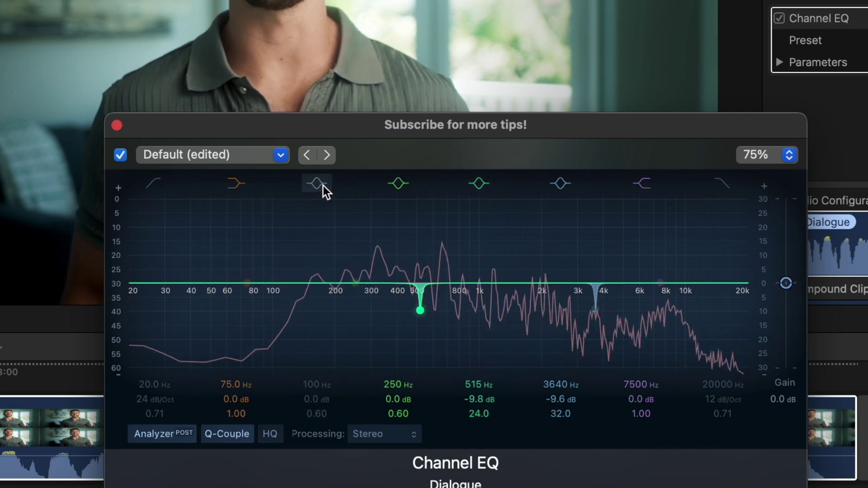
left_click(323, 186)
left_click_drag(273, 281, 302, 249)
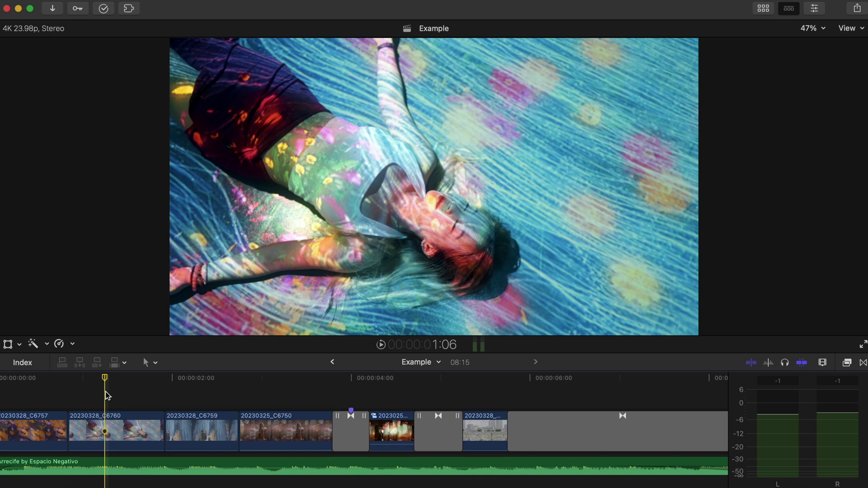
Step: Play the project, then apply AULowpass to the Arrecife music clip by searching 'low' in Effects
key("space")
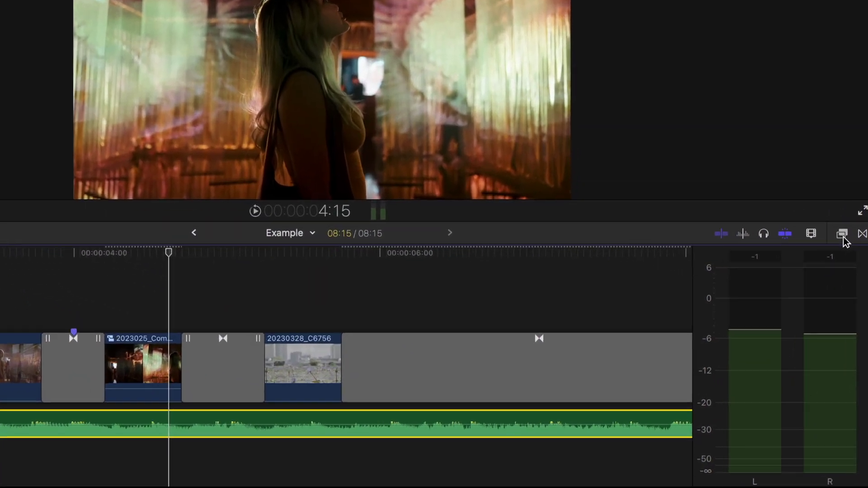
left_click(847, 287)
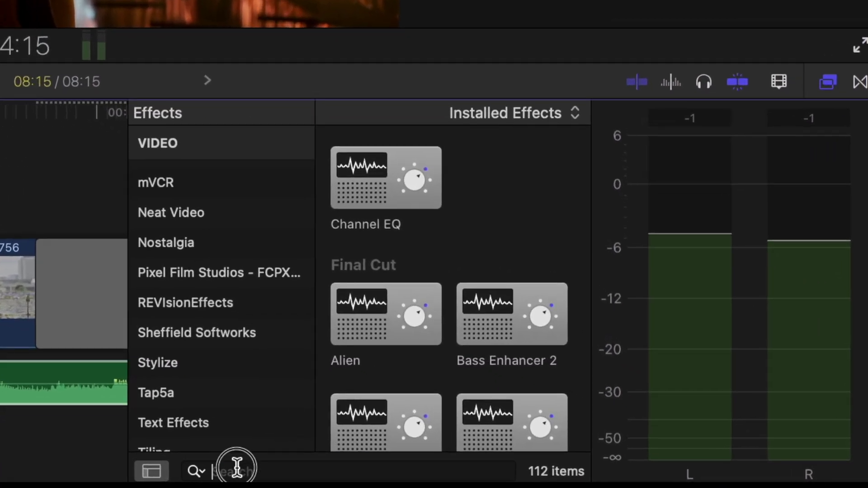
type("low")
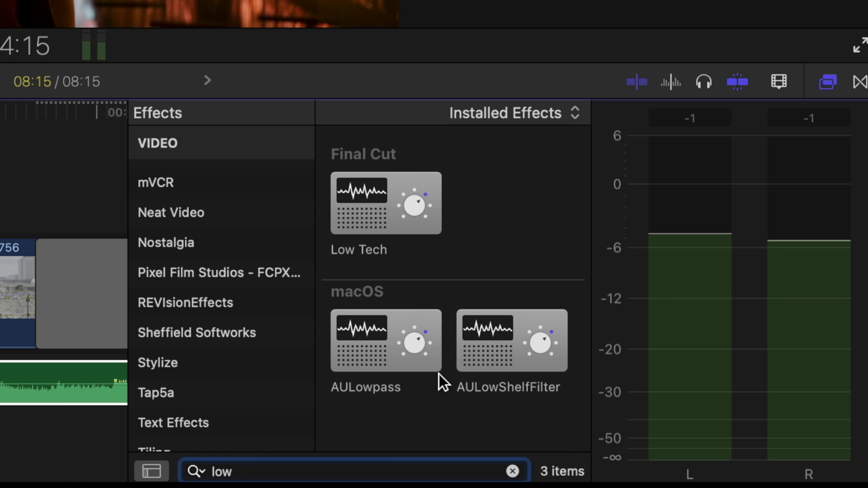
left_click(396, 354)
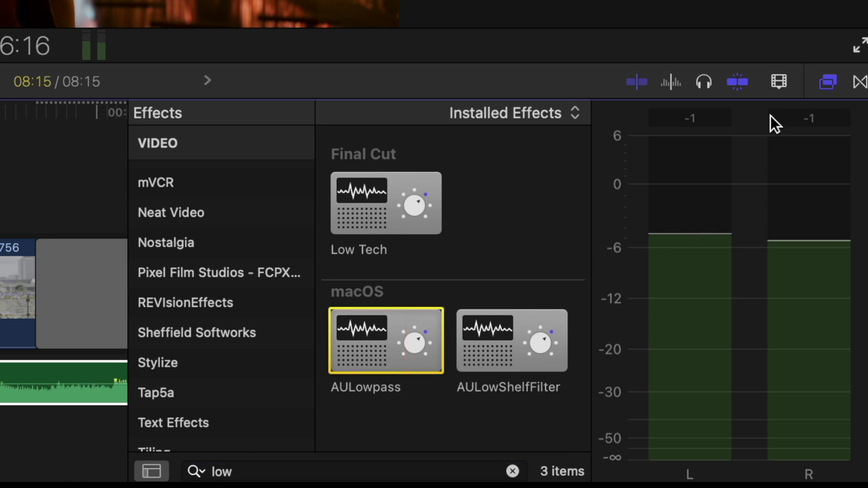
left_click(827, 82)
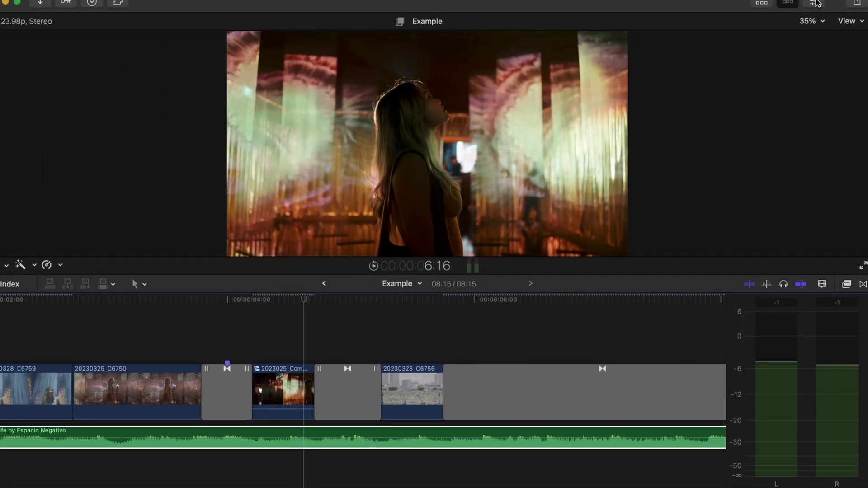
Step: Expand the AULowpass parameters and set the starting Cutoff Frequency to 431
left_click(816, 3)
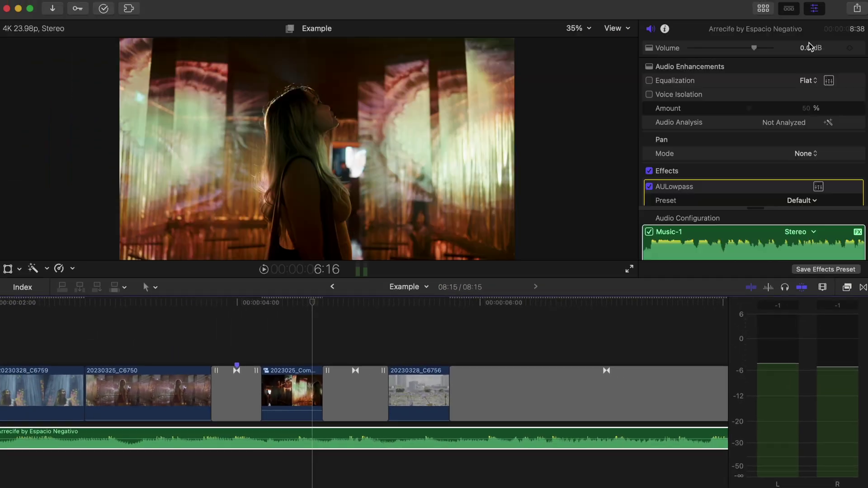
scroll(778, 120, "down", 2)
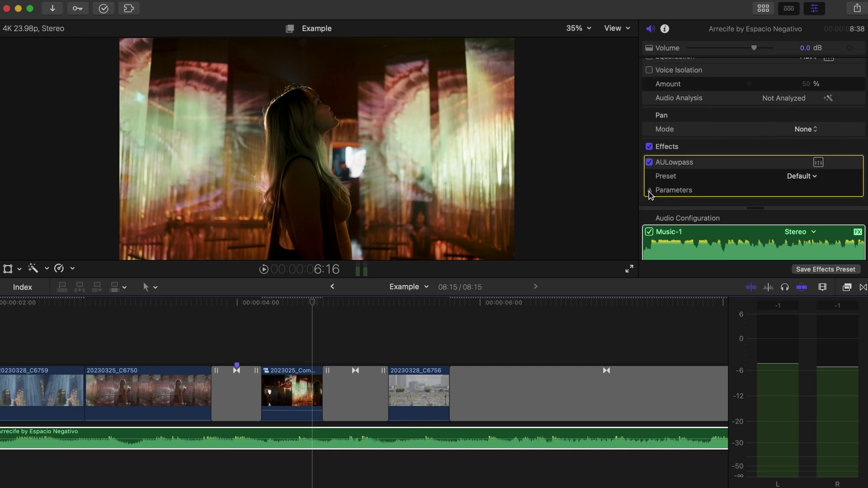
left_click(650, 190)
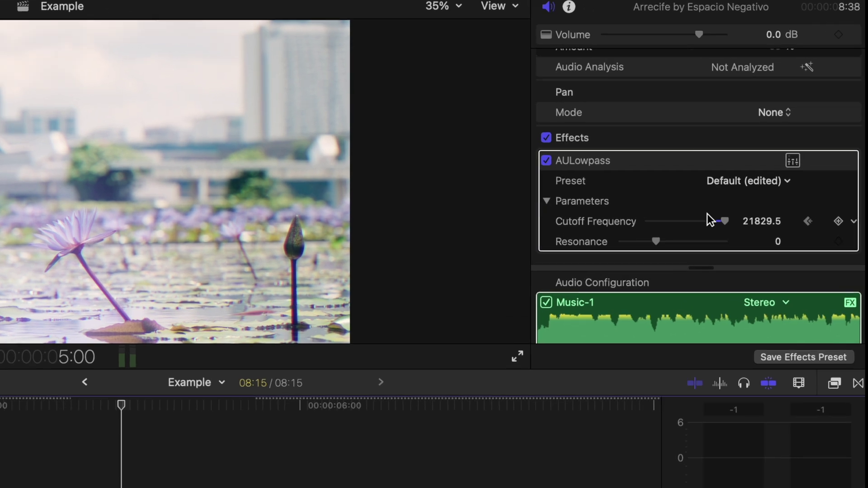
left_click_drag(771, 176, 742, 176)
left_click_drag(614, 276, 615, 275)
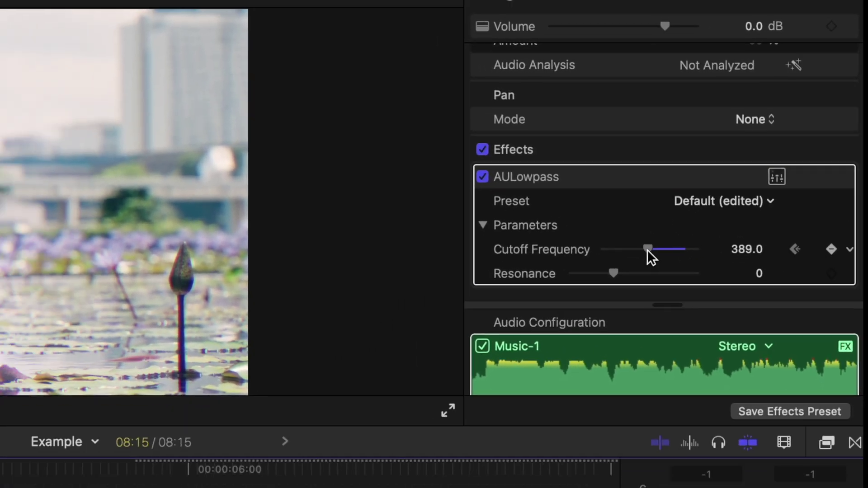
left_click_drag(647, 249, 645, 253)
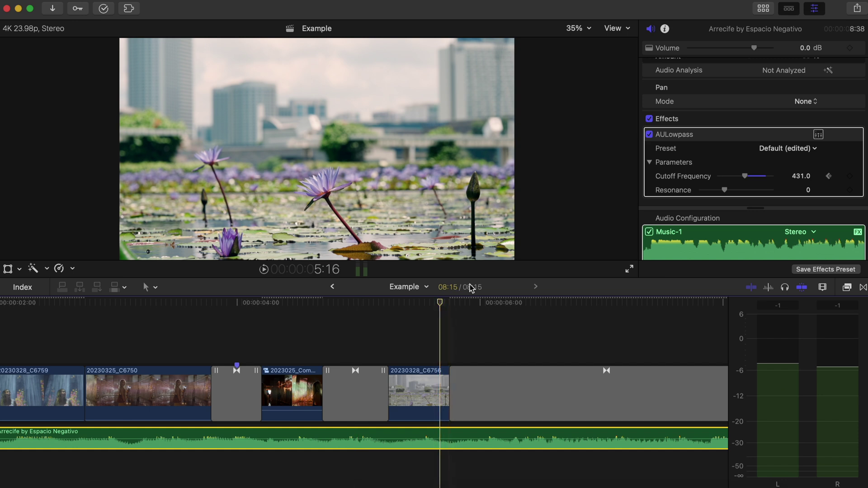
Step: Later in the project, pull Cutoff Frequency down toward 94 and play back the muffled fade
left_click(457, 303)
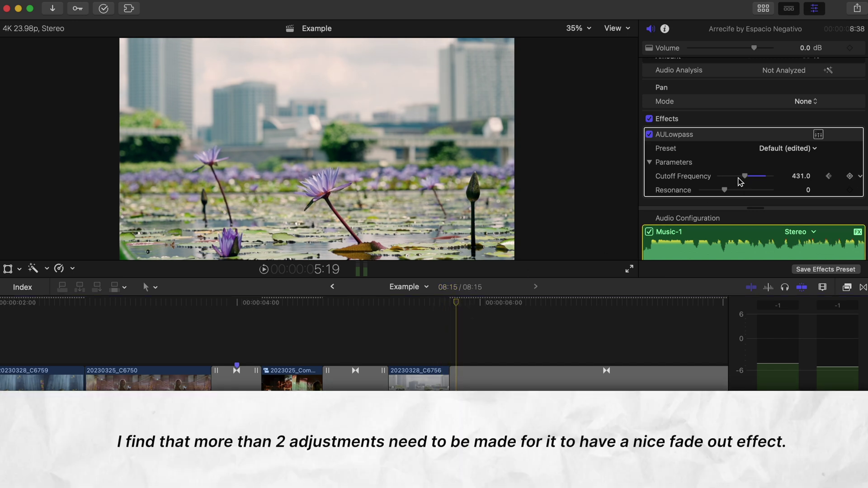
left_click_drag(740, 182, 721, 179)
key("space")
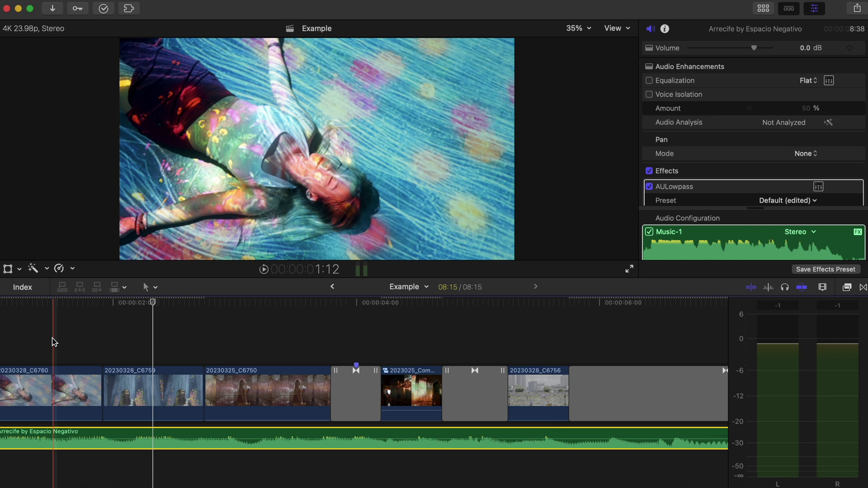
key("space")
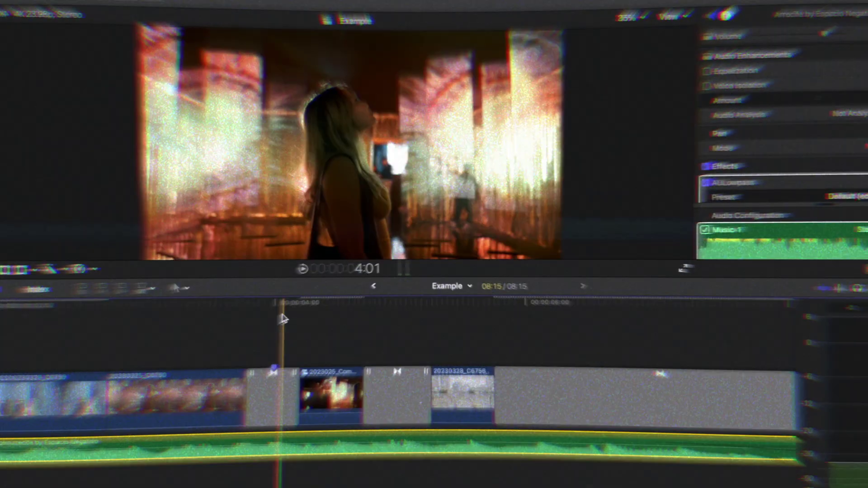
Step: Move the playhead to 4:00 and open the AULowpass Lowpass Filter editor window
left_click(237, 307)
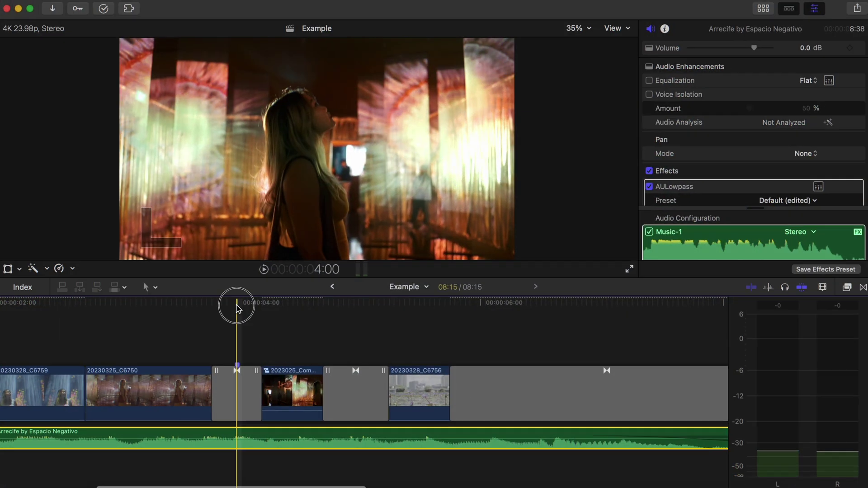
left_click(818, 187)
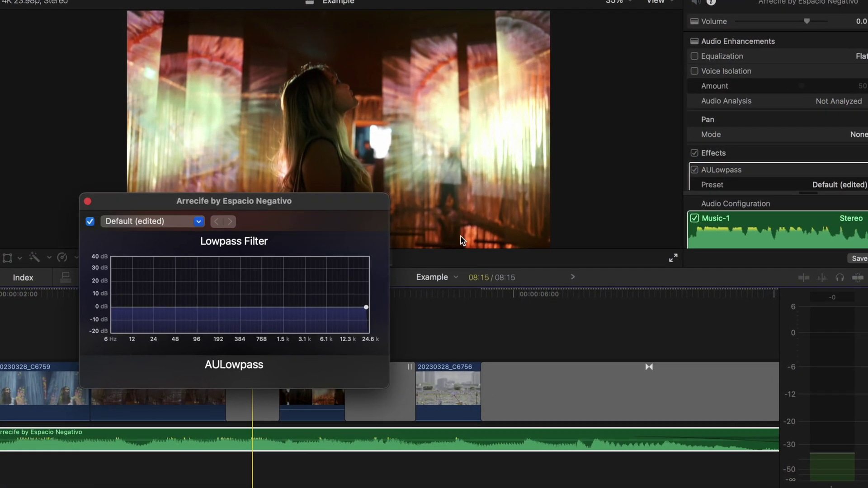